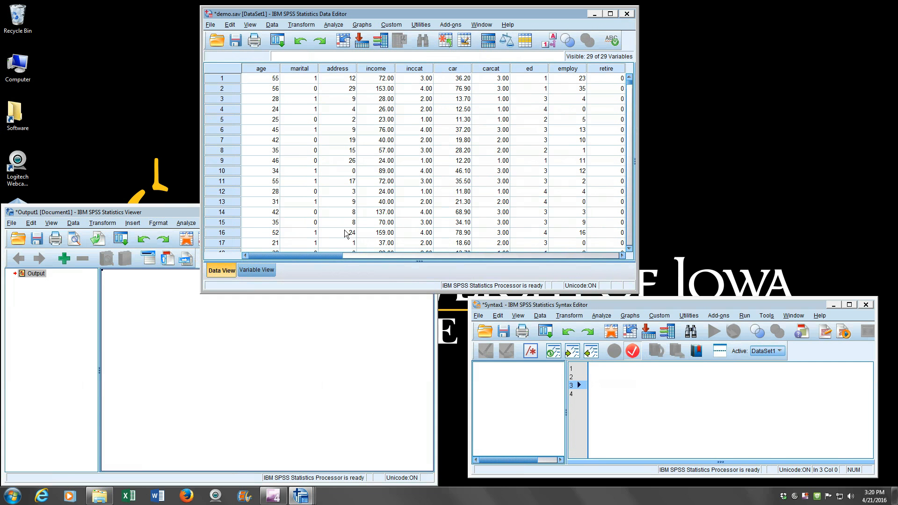
Step: Start a Compute Variable transformation with Lux_Car as the target variable
left_click(303, 25)
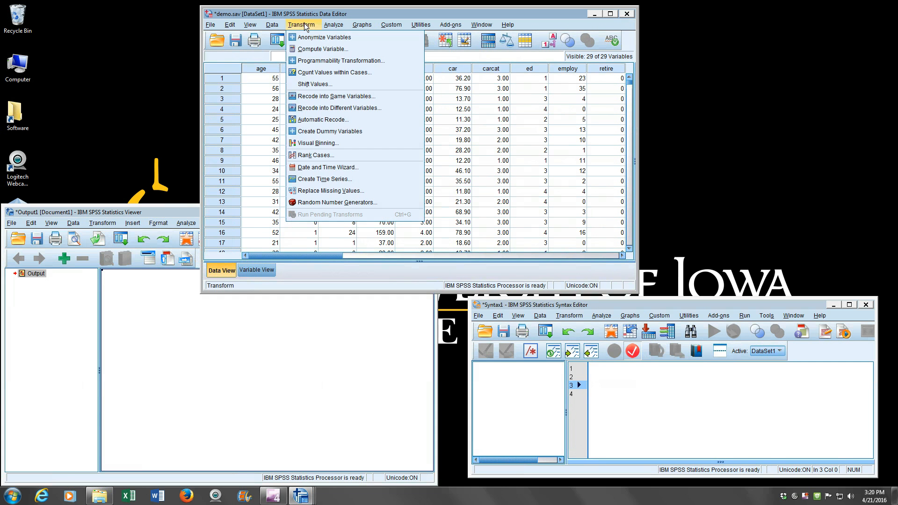
left_click(309, 49)
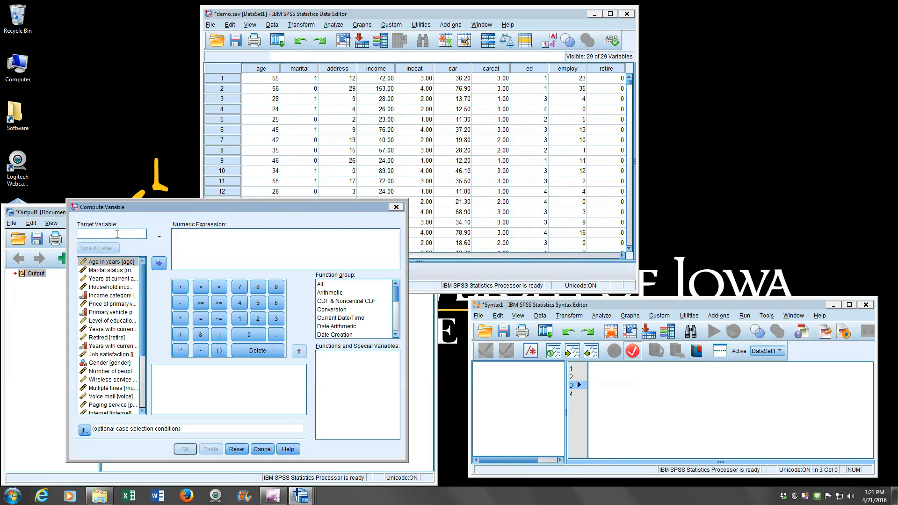
type("Lux_Car")
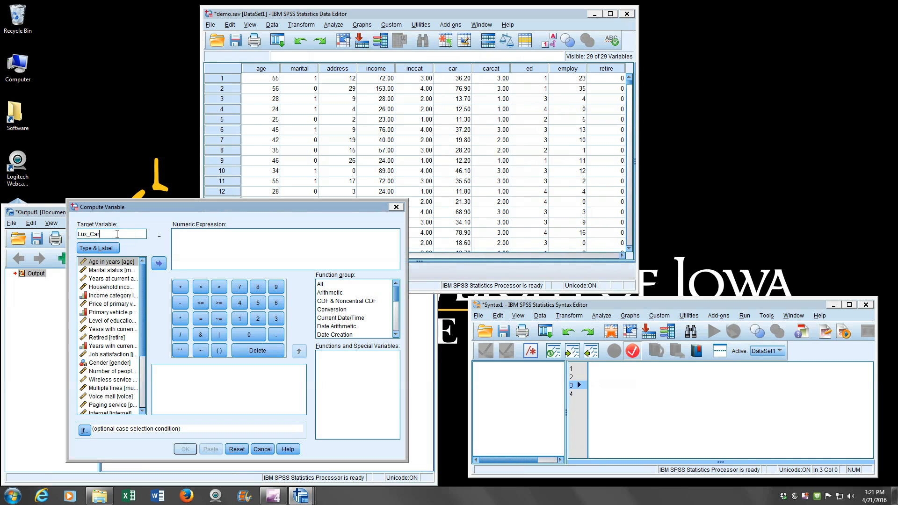
Step: Limit the computation to cases satisfying a condition that begins with inccat >= 3 AND
left_click(85, 430)
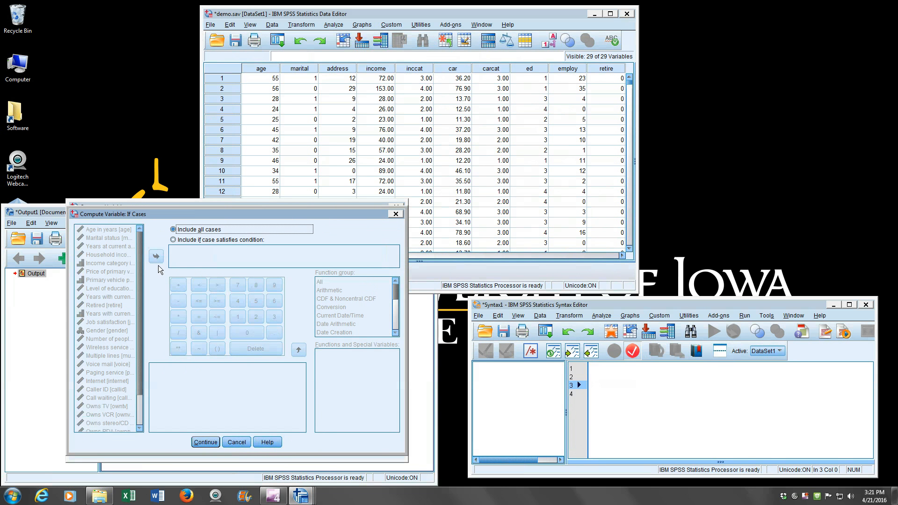
left_click(174, 239)
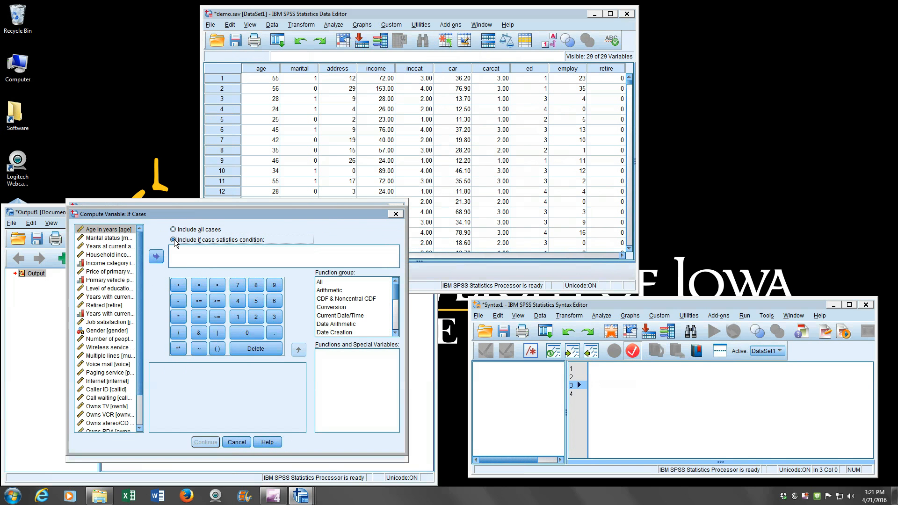
left_click(121, 265)
double_click(122, 266)
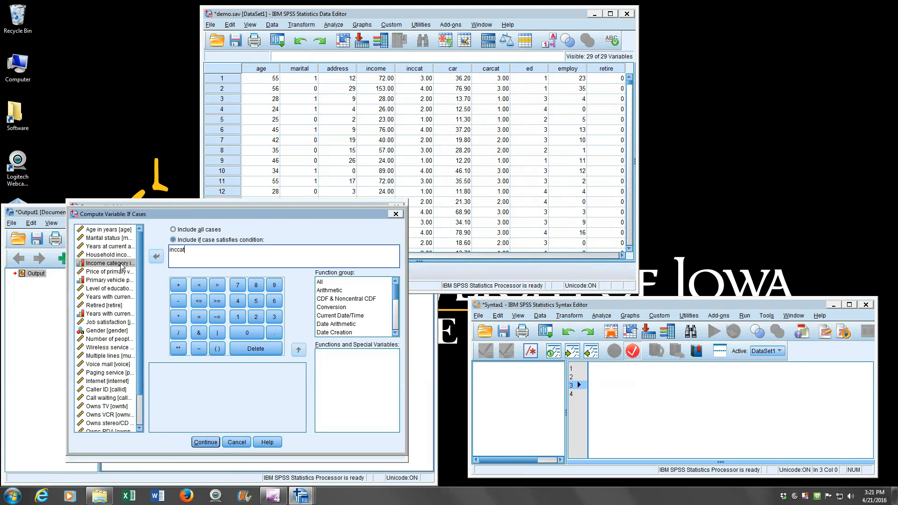
left_click(276, 316)
type("AND")
Step: Complete the case condition with jobsat >= 3 and apply it to the computation
scroll(139, 263, "down", 1)
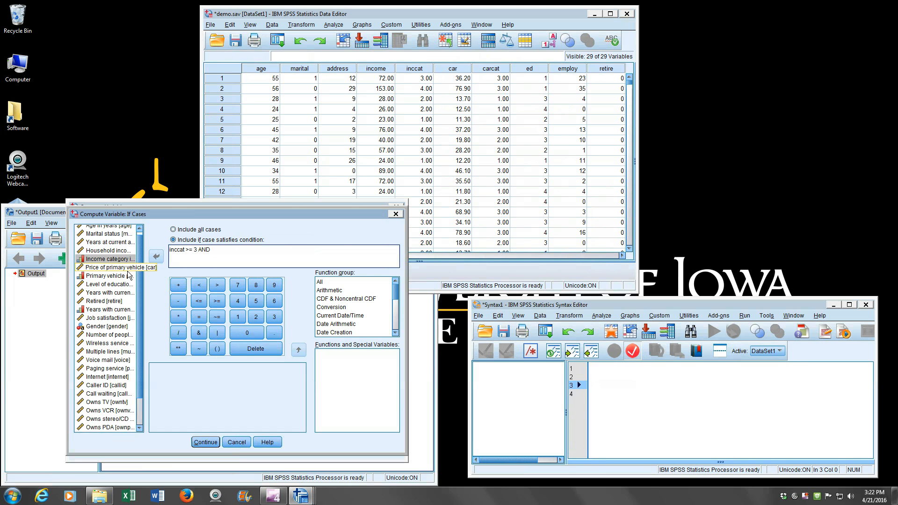
left_click(125, 318)
double_click(126, 318)
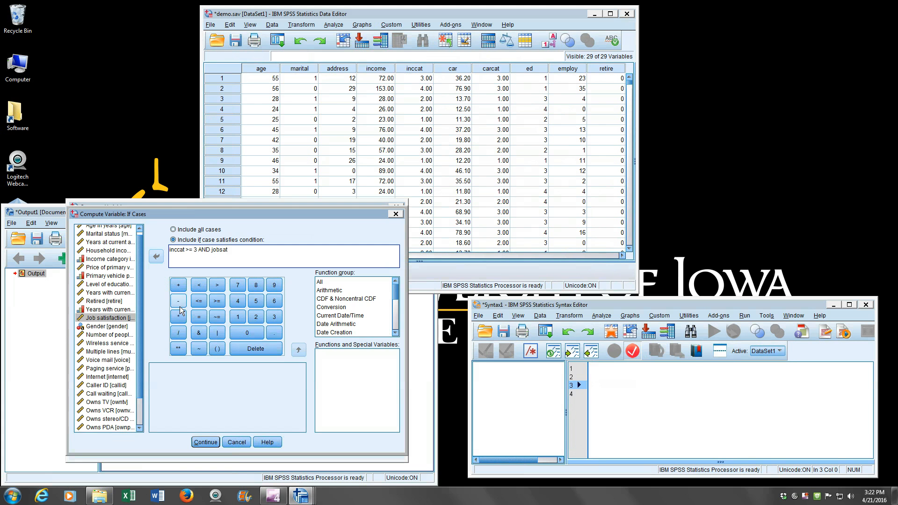
left_click(217, 301)
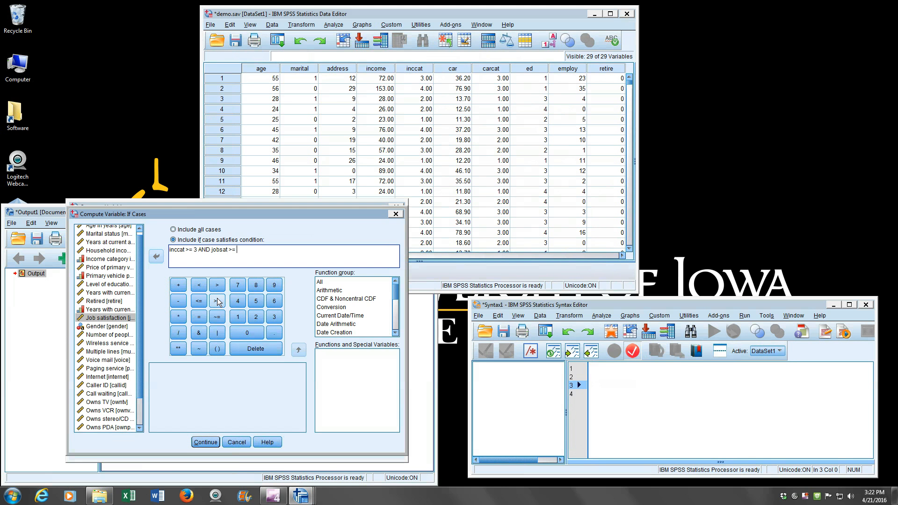
left_click(279, 316)
left_click(209, 444)
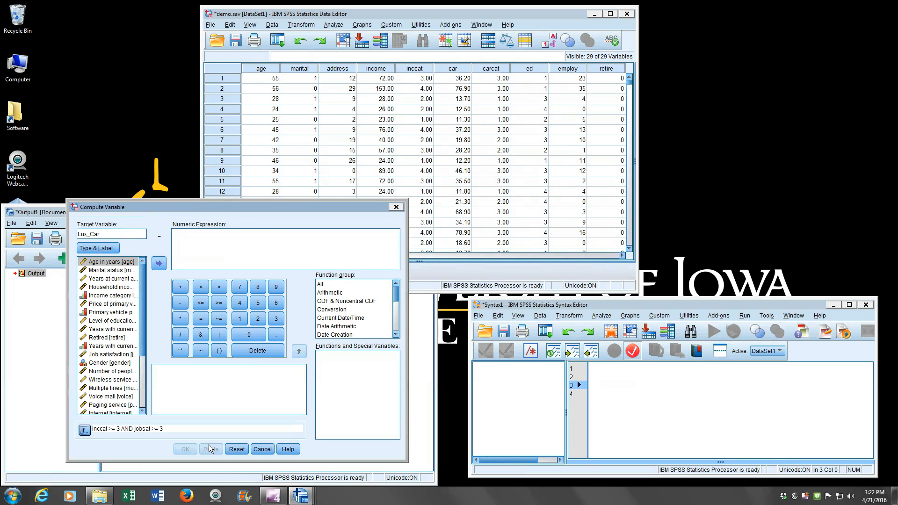
Step: Set the numeric expression to 1 and paste the computation into the syntax file
left_click(200, 236)
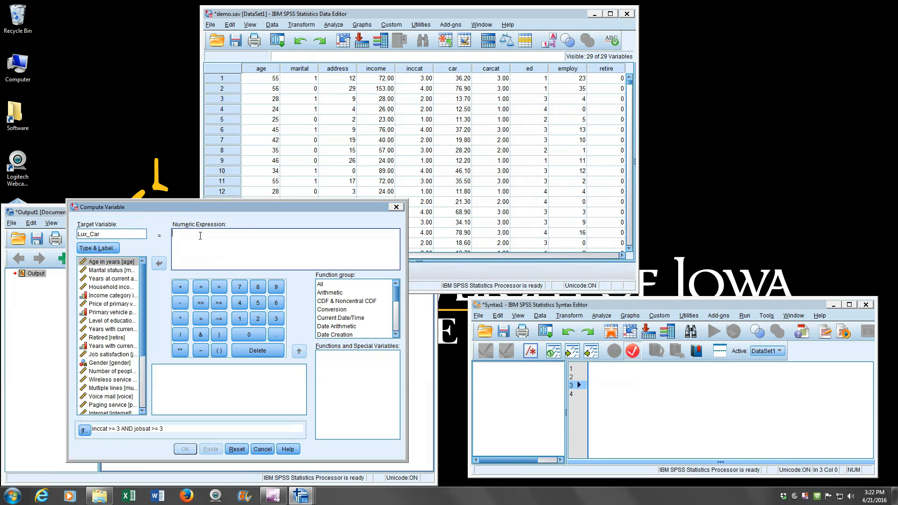
type("1")
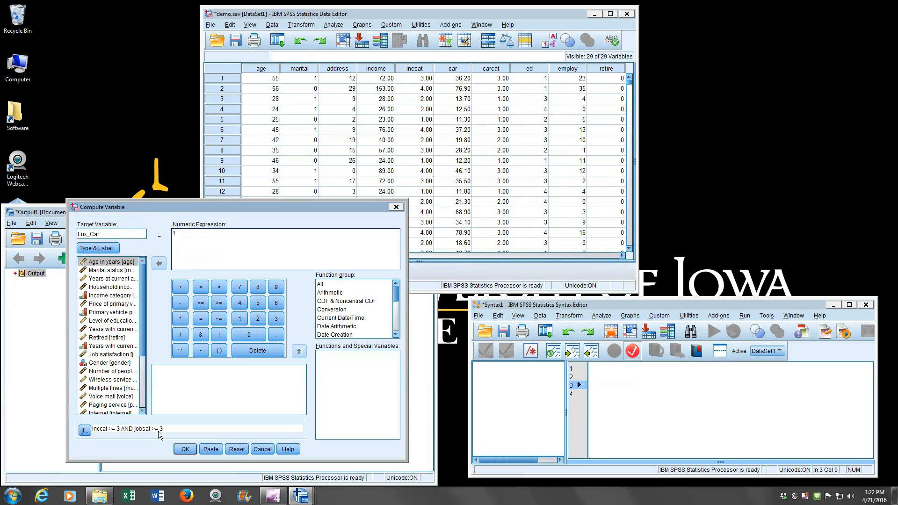
left_click(211, 449)
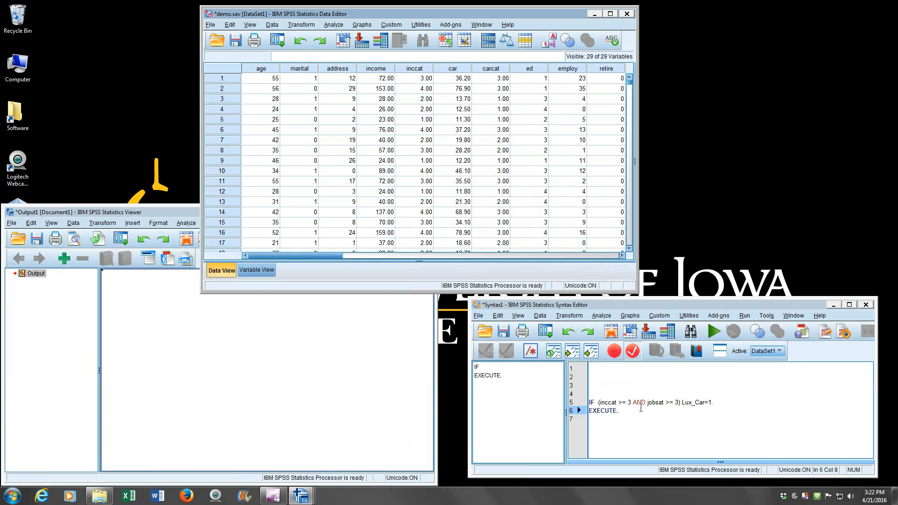
Step: Run the pasted IF and EXECUTE commands, and check the variable list and data for Lux_Car
left_click_drag(620, 412, 585, 403)
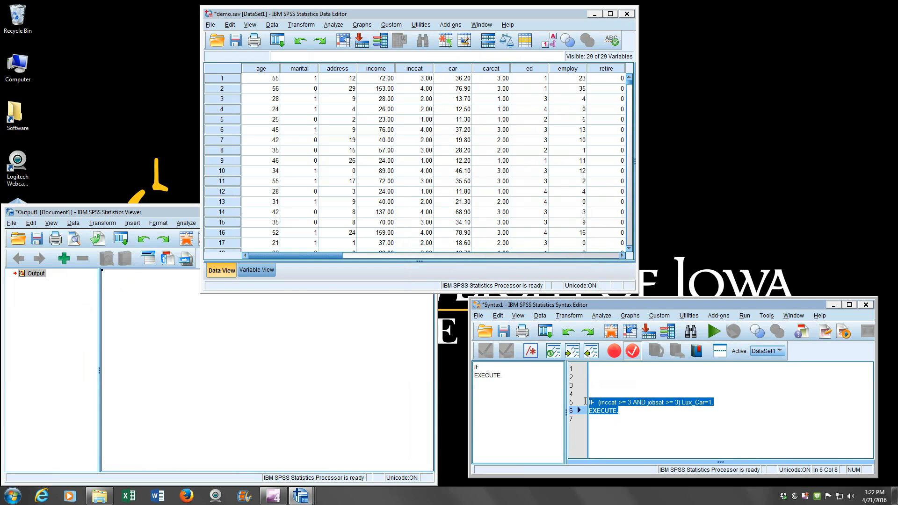
left_click(711, 330)
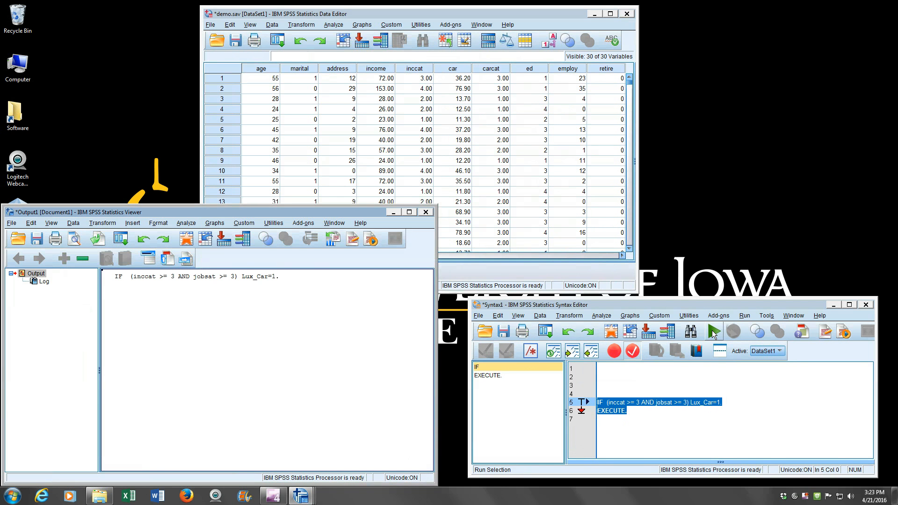
left_click(568, 270)
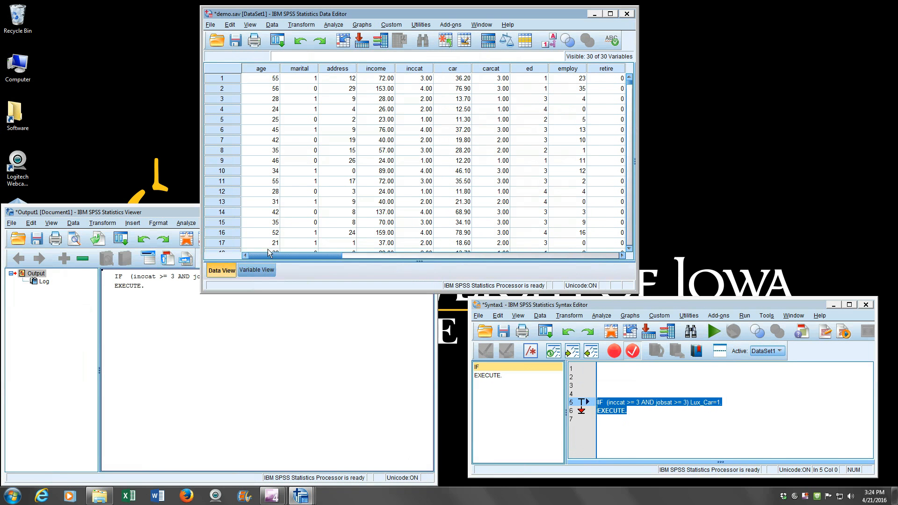
left_click(265, 271)
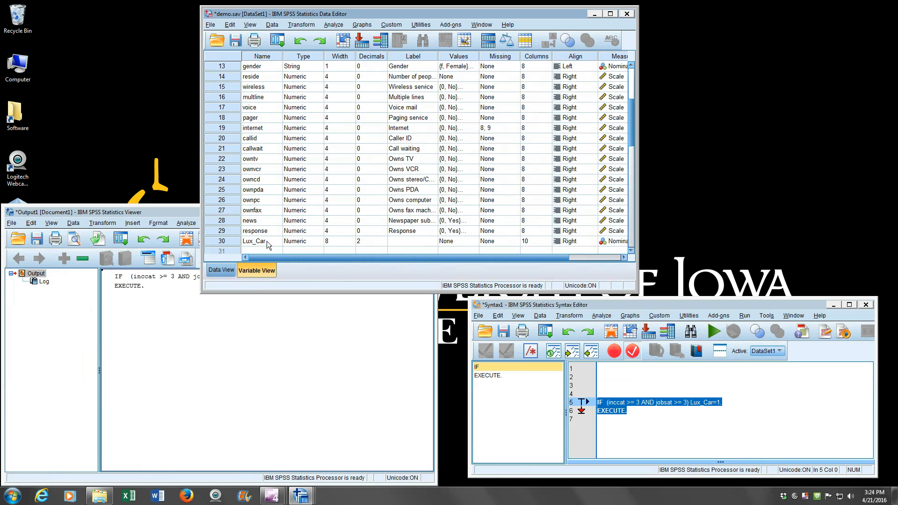
left_click(220, 270)
left_click_drag(304, 256, 225, 264)
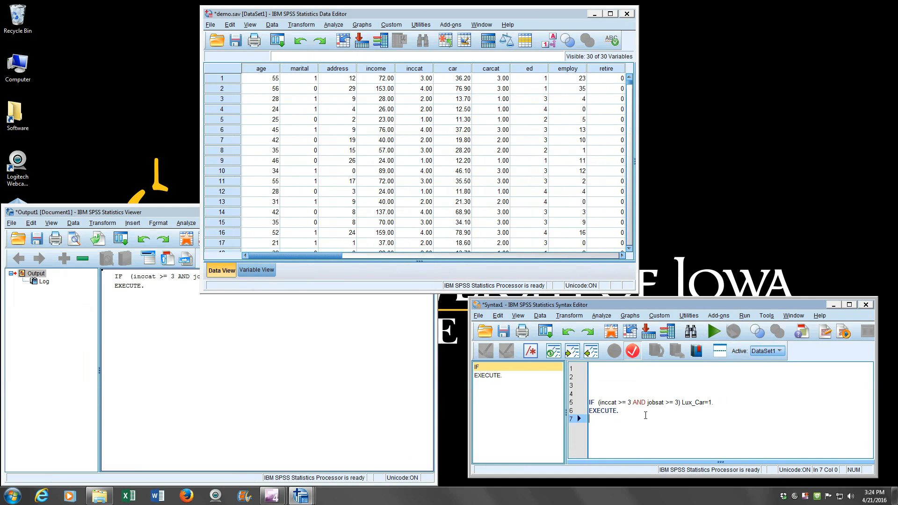
Step: Add the command "freq Lux_Car." below the EXECUTE line and run only that command
key("Return")
type("freq")
key("Escape")
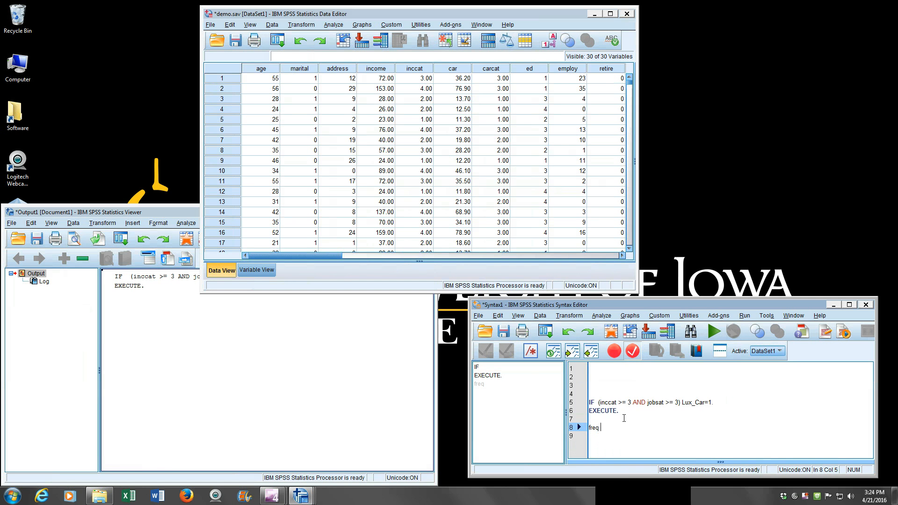
type("Lu")
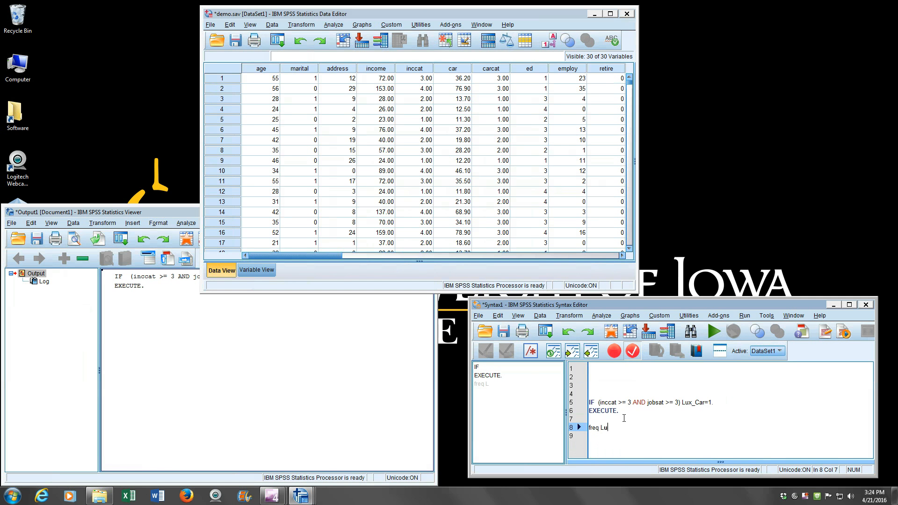
type("x_Car.")
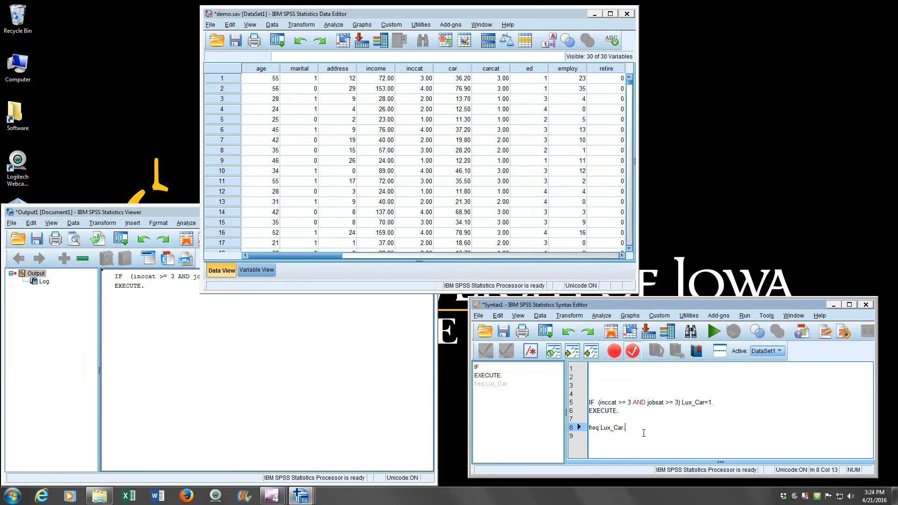
left_click_drag(626, 427, 587, 428)
left_click(713, 332)
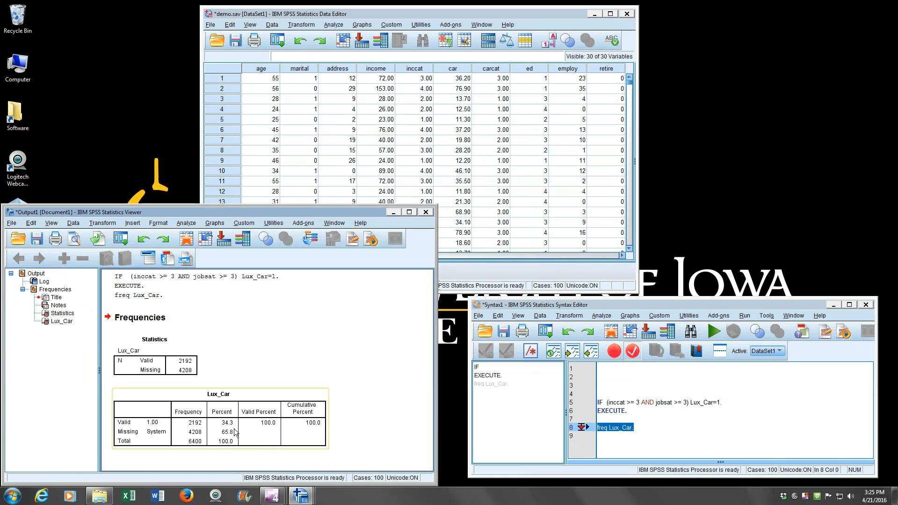
Step: Replace both >= operators in the IF command's condition with GE
left_click(683, 419)
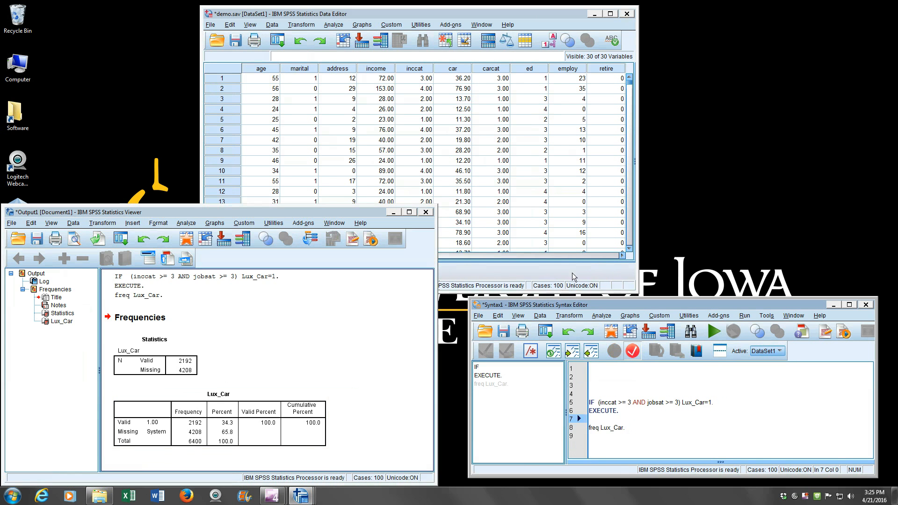
left_click(552, 262)
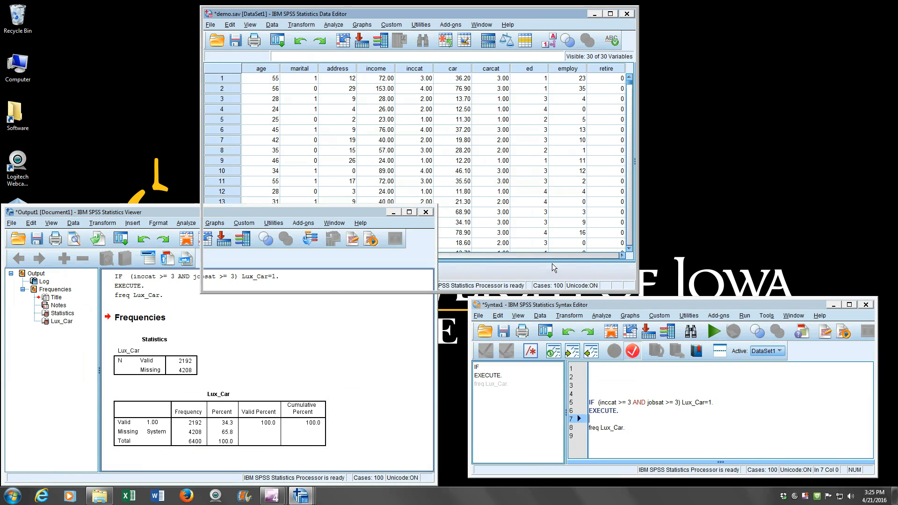
left_click(617, 403)
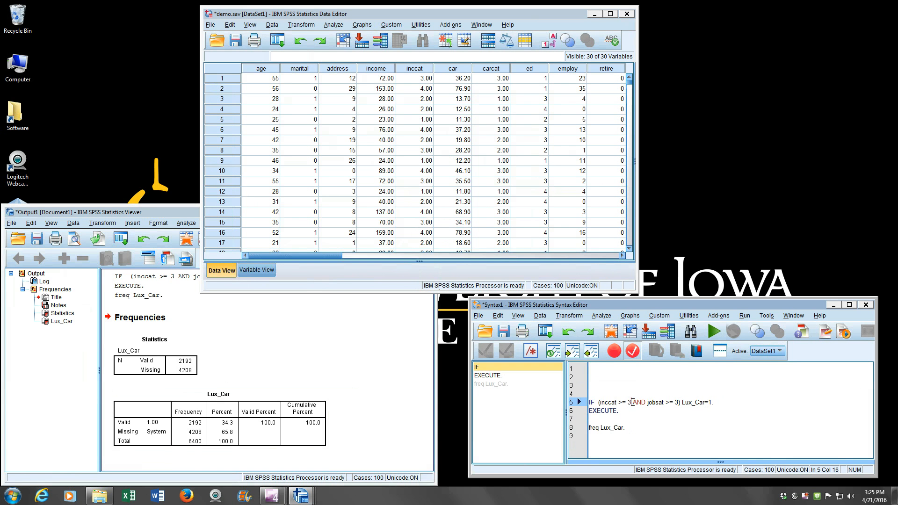
left_click(632, 402)
left_click(671, 403)
type("=")
left_click_drag(624, 403, 618, 404)
type("GE")
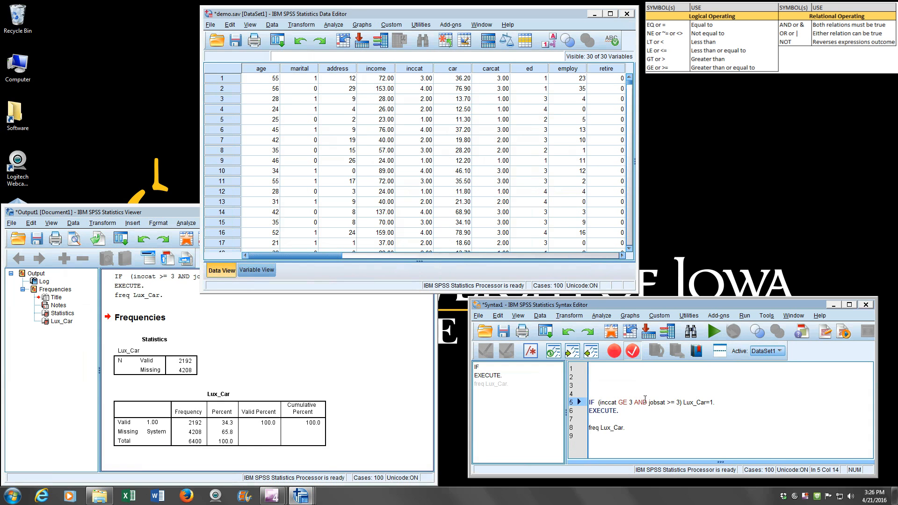
left_click_drag(671, 402, 669, 404)
type("GE")
Step: Extend the IF condition after the jobsat comparison with "AND NOT retire EQ 1."
type("AND")
type(" NOT")
type("retire EQ 1.")
Step: Change the inccat operator to LT and rename the IF command's target variable to Price_Car
double_click(622, 402)
type("LT")
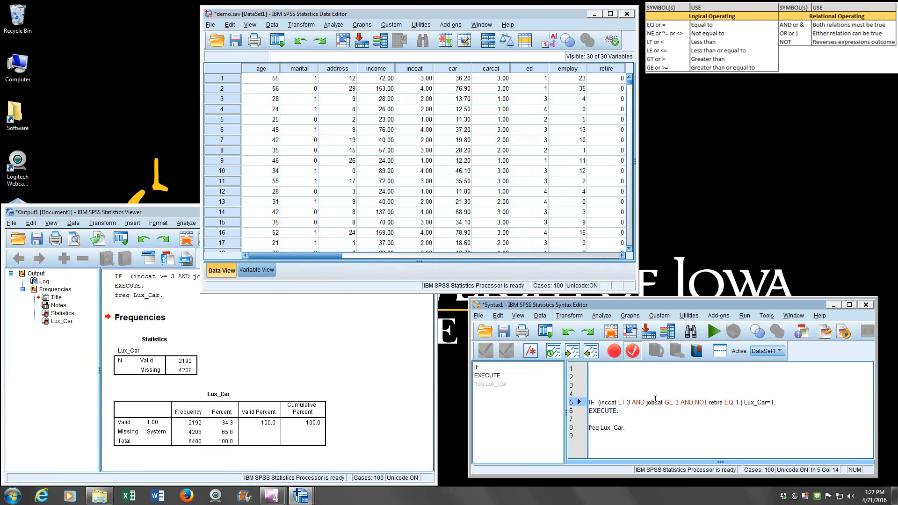
double_click(752, 404)
left_click_drag(754, 404, 744, 405)
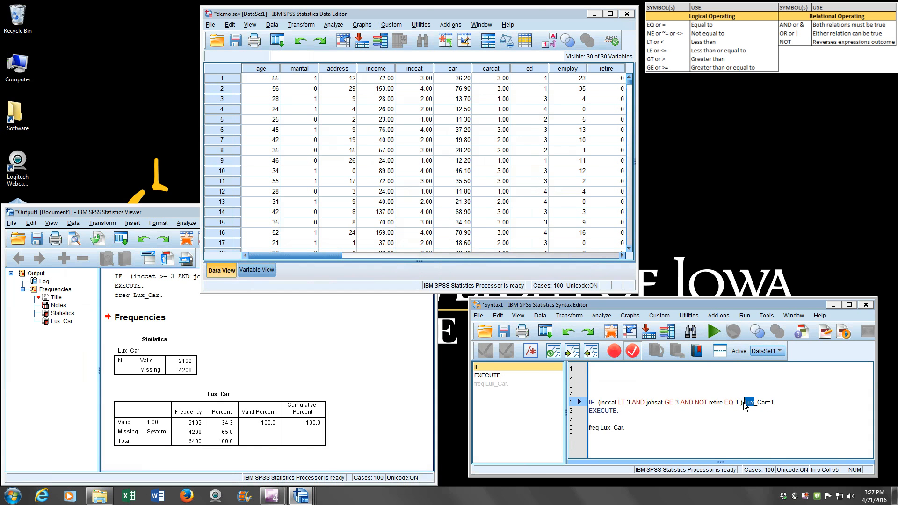
type("Price")
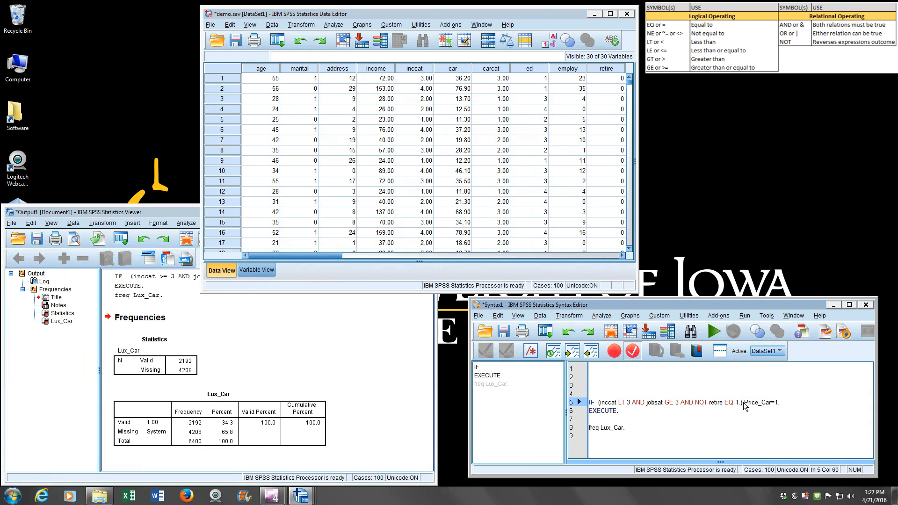
Step: Run the edited IF and EXECUTE commands, and check the variable list and data for Price_Car
left_click_drag(618, 411, 590, 402)
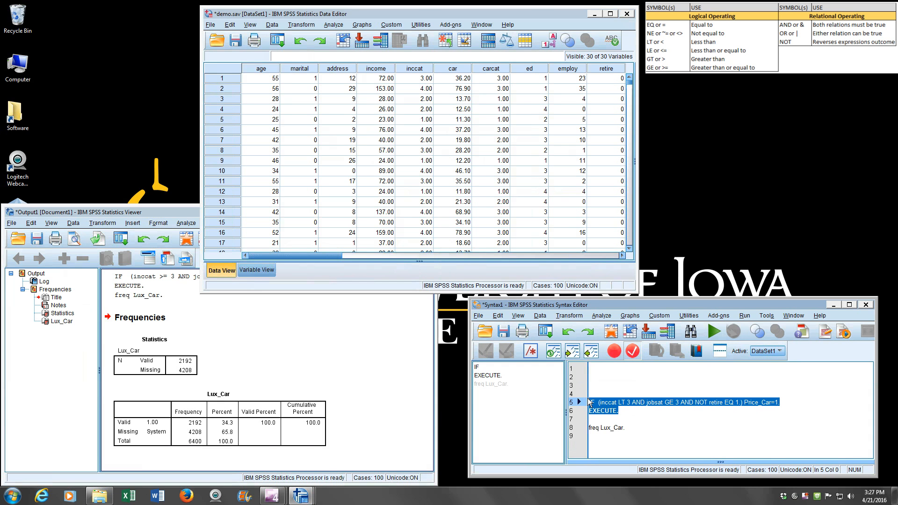
left_click(714, 331)
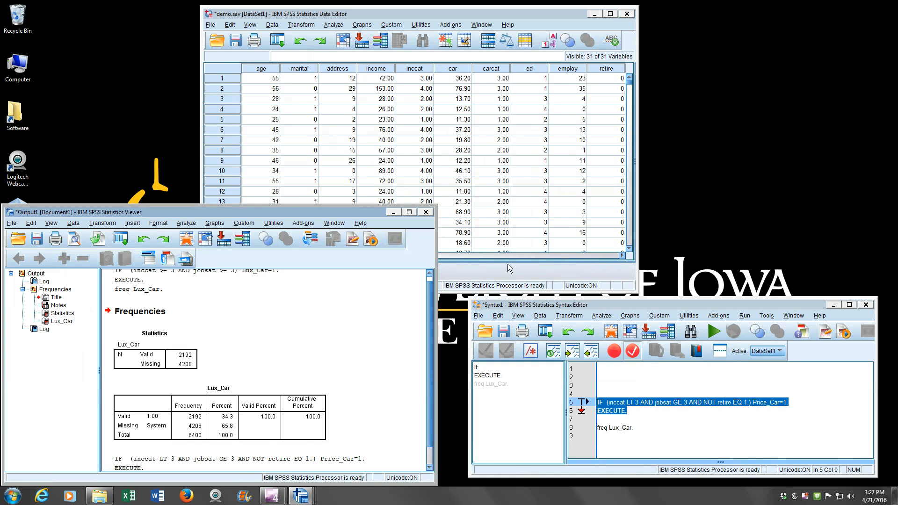
left_click(485, 267)
left_click(256, 271)
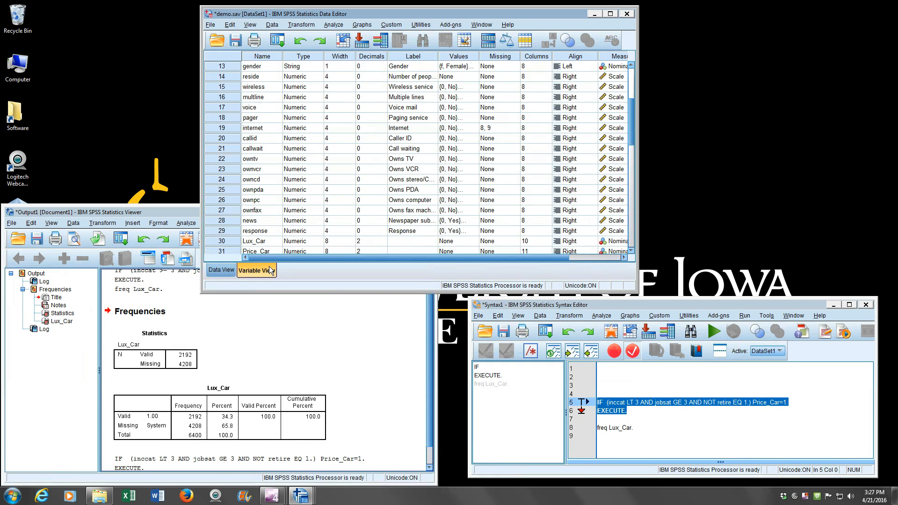
scroll(280, 246, "down", 1)
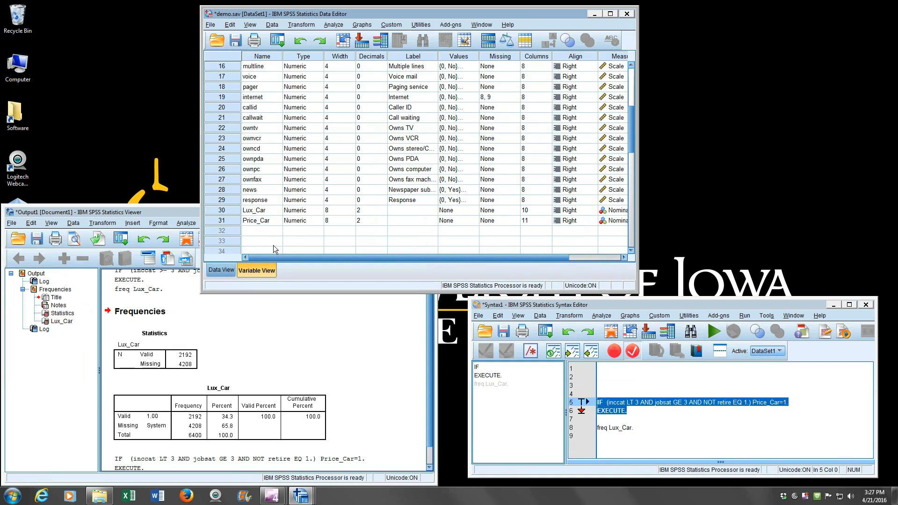
left_click(221, 271)
left_click_drag(316, 256, 272, 261)
Step: Change the variable in the freq command to Price_Car and run only that line to produce its frequency table
left_click(624, 420)
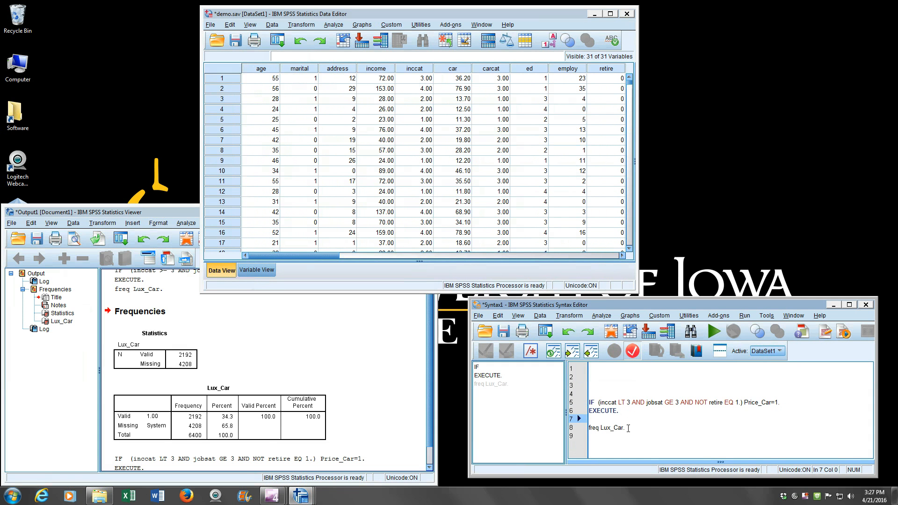
double_click(609, 428)
left_click(612, 428)
key("BackSpace")
key("BackSpace")
key("BackSpace")
type("Price")
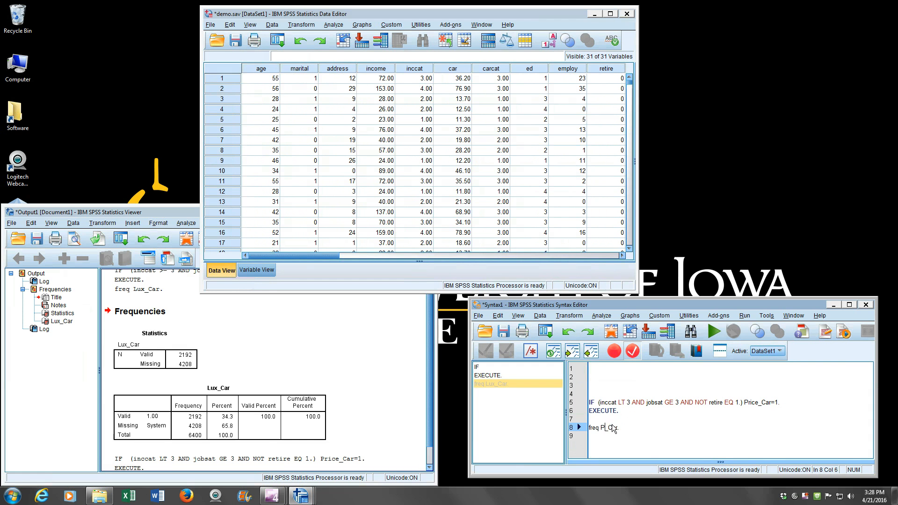
left_click_drag(632, 428, 588, 427)
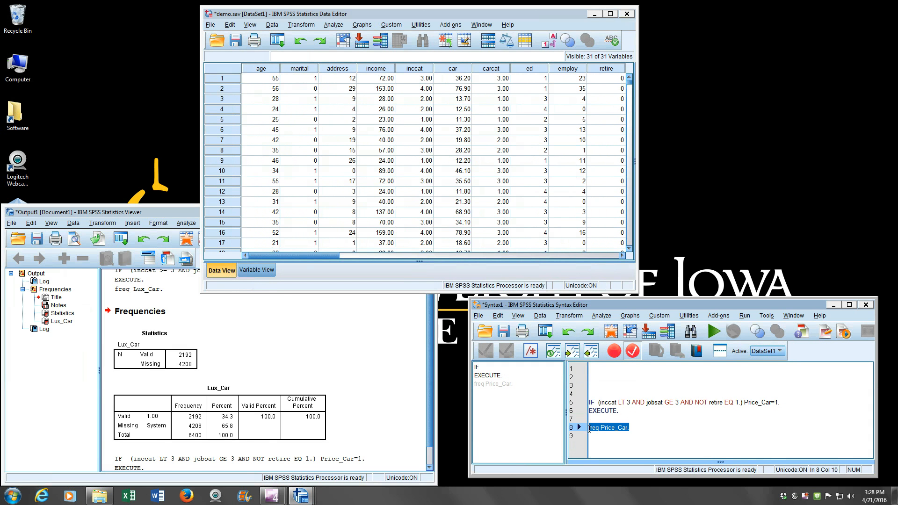
left_click(713, 331)
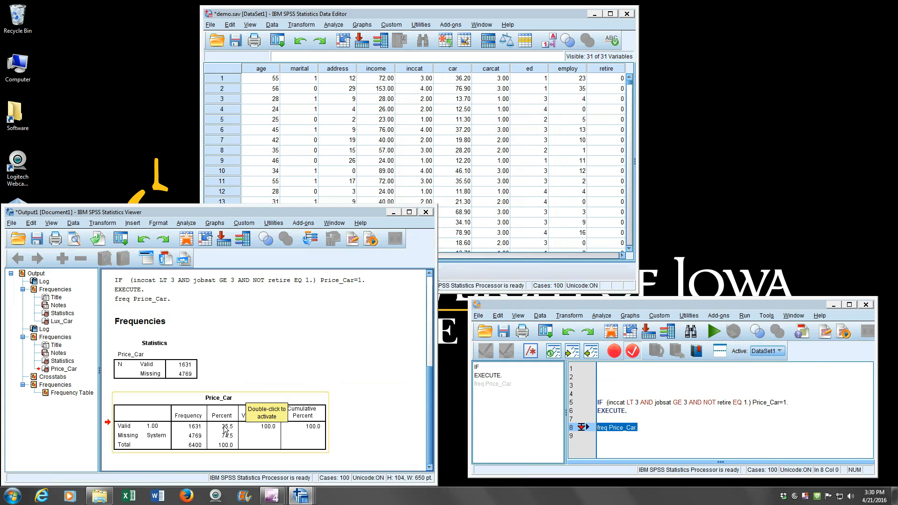
Step: Run a Frequencies analysis from the dialog with Lux_Car and Price_Car as the variables and frequency tables displayed
left_click(186, 223)
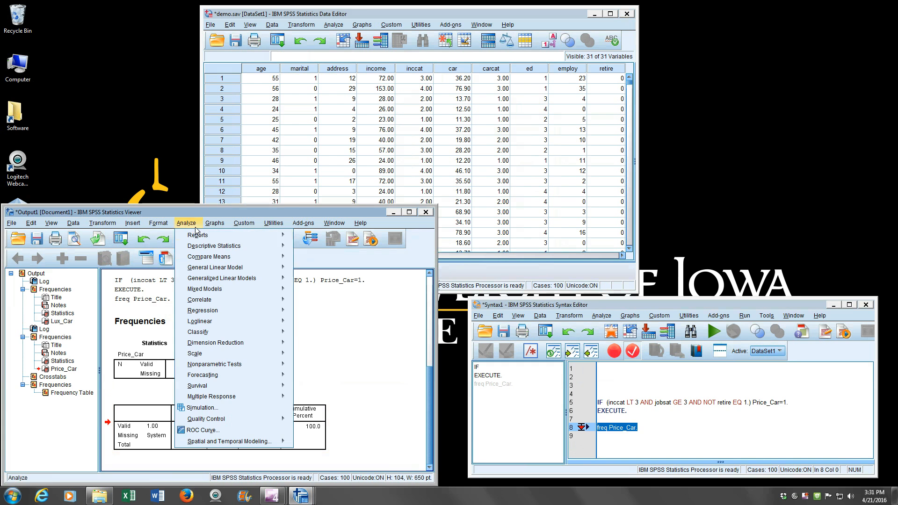
mouse_move(233, 246)
left_click(323, 247)
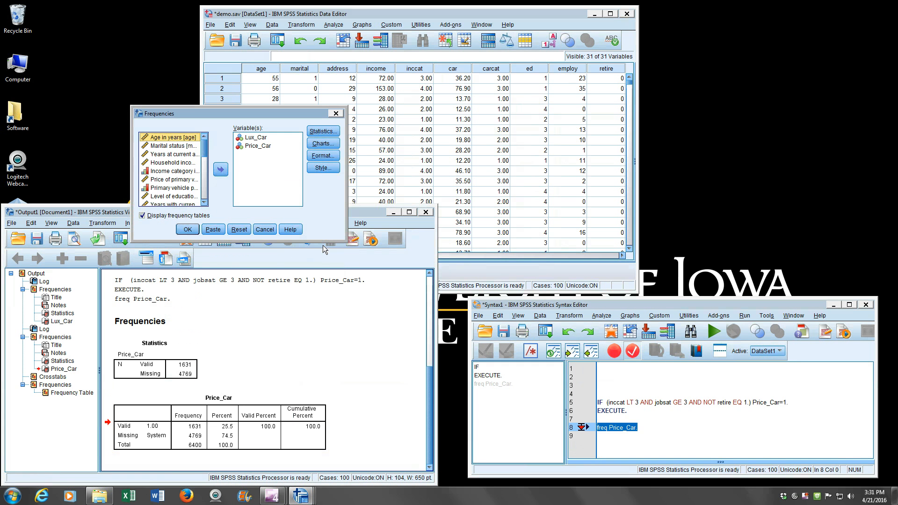
left_click(252, 147)
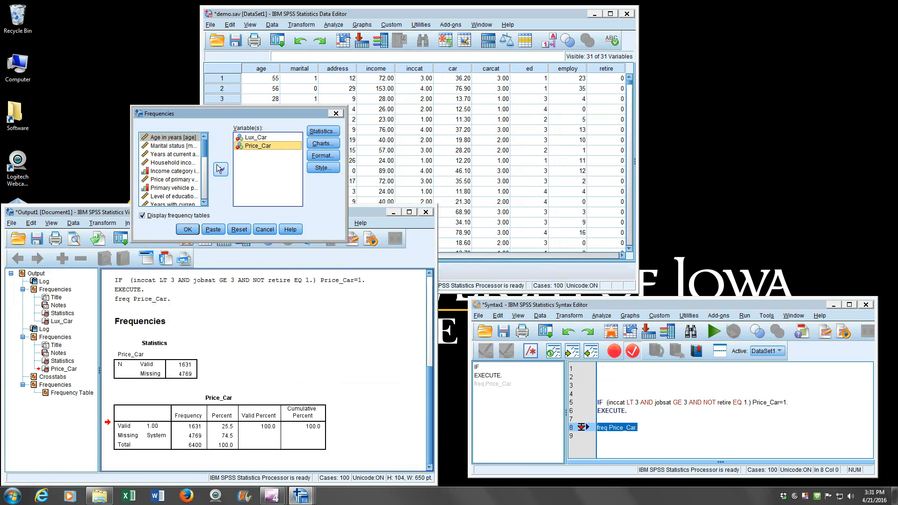
left_click_drag(207, 150, 207, 190)
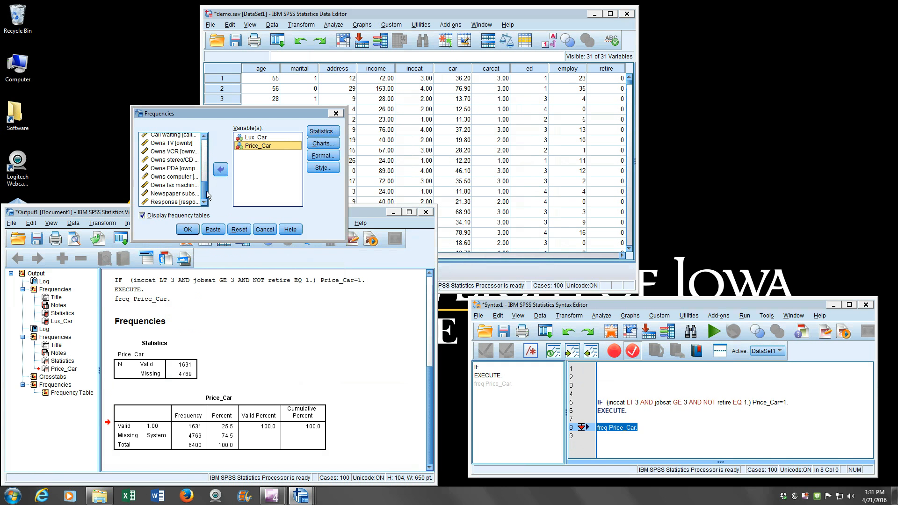
left_click(192, 233)
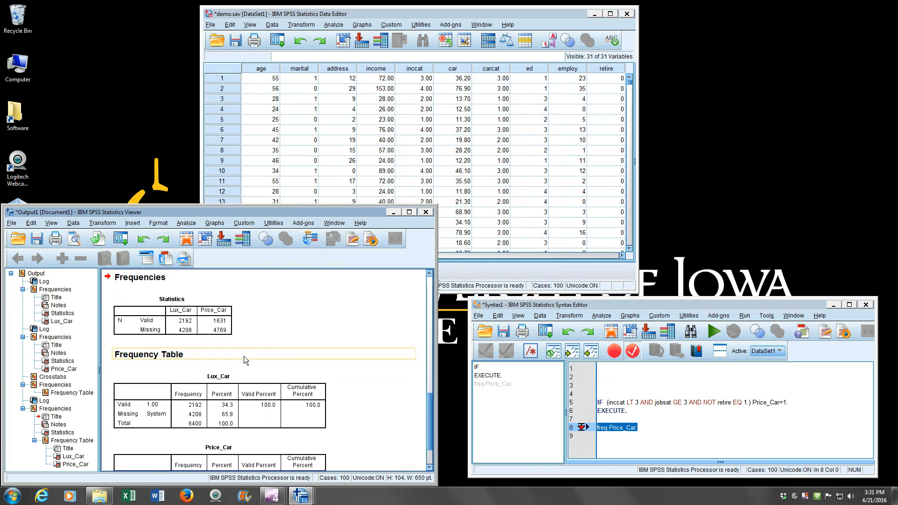